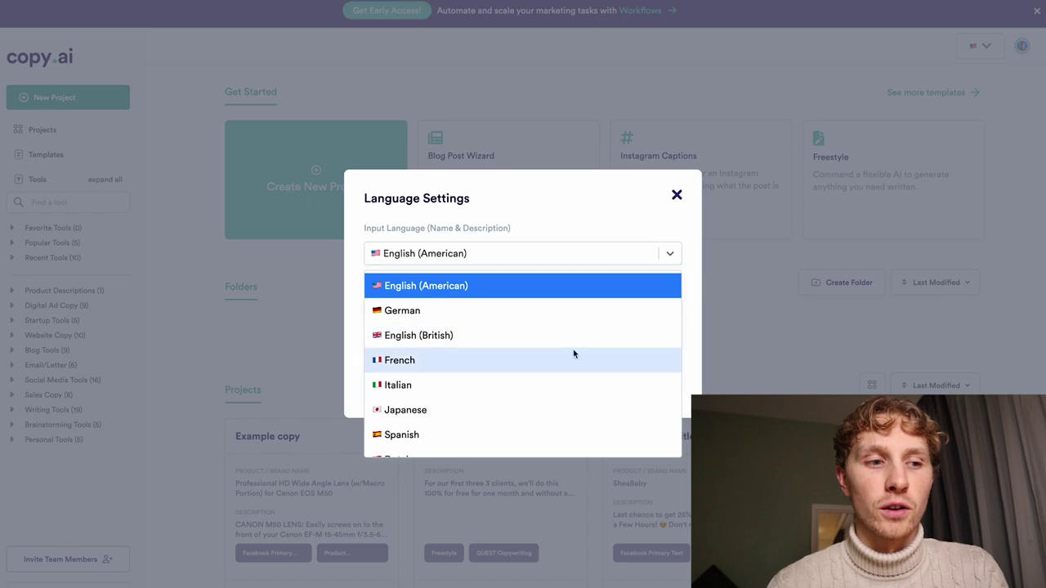
Look through the available input languages and close the Language Settings without changing anything
scroll(573, 349, "down", 3)
left_click(645, 255)
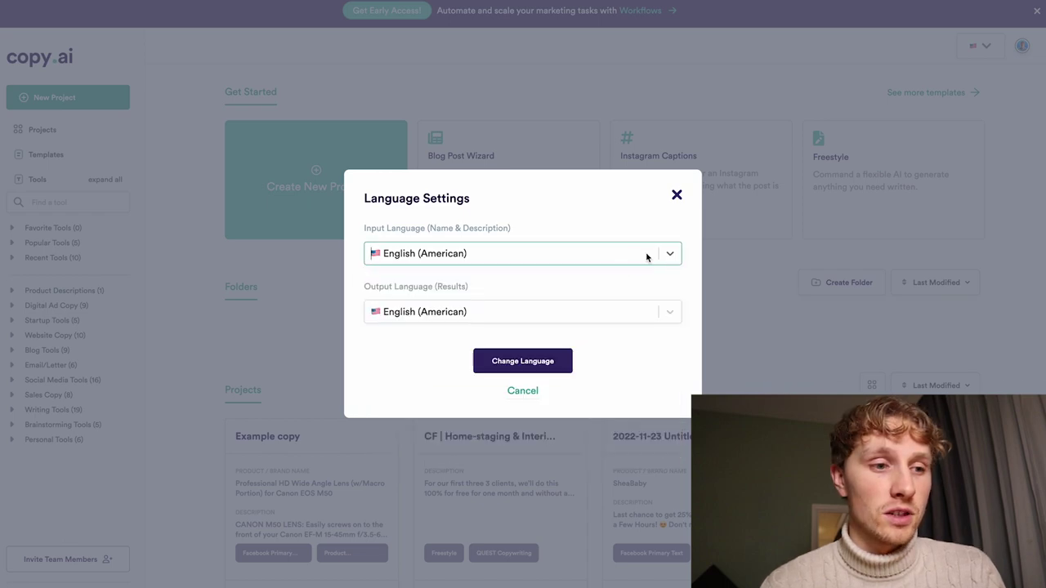
left_click(677, 197)
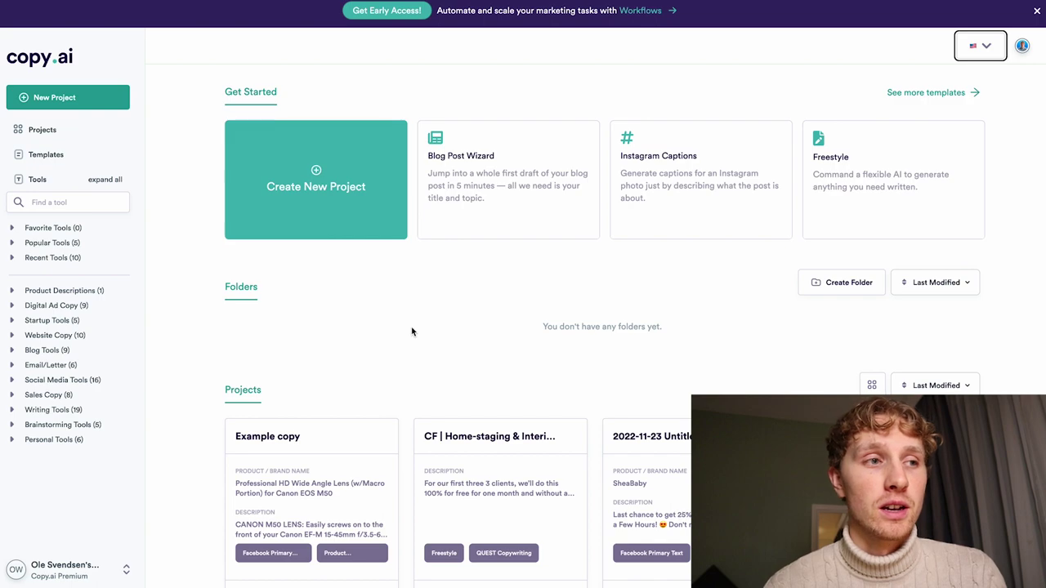
Switch to the Amazon page for the Altura Photo wide angle lens and examine its product title and "About this item" description
key("ctrl+Tab")
scroll(718, 319, "up", 5)
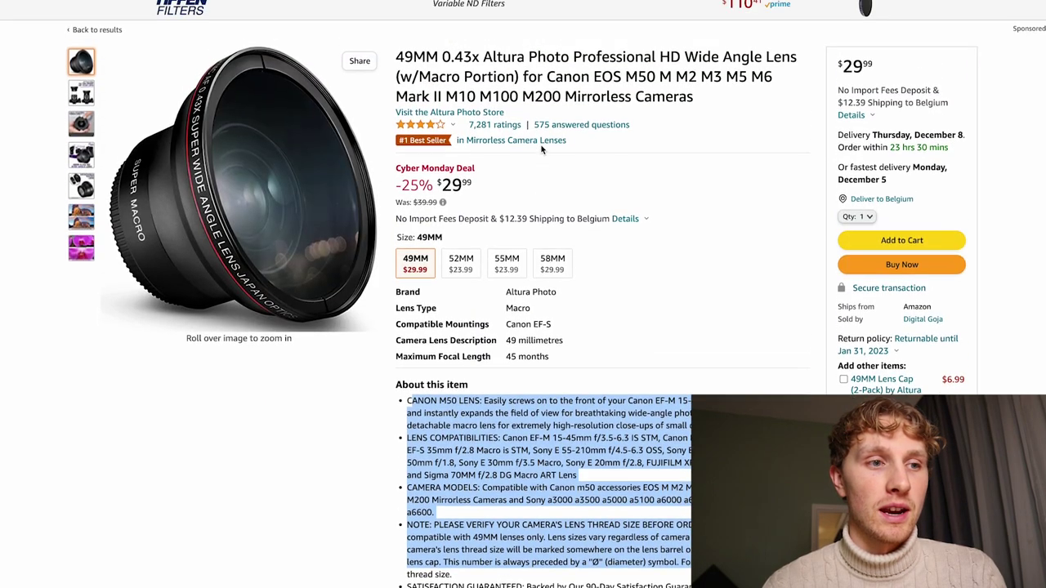
left_click(718, 319)
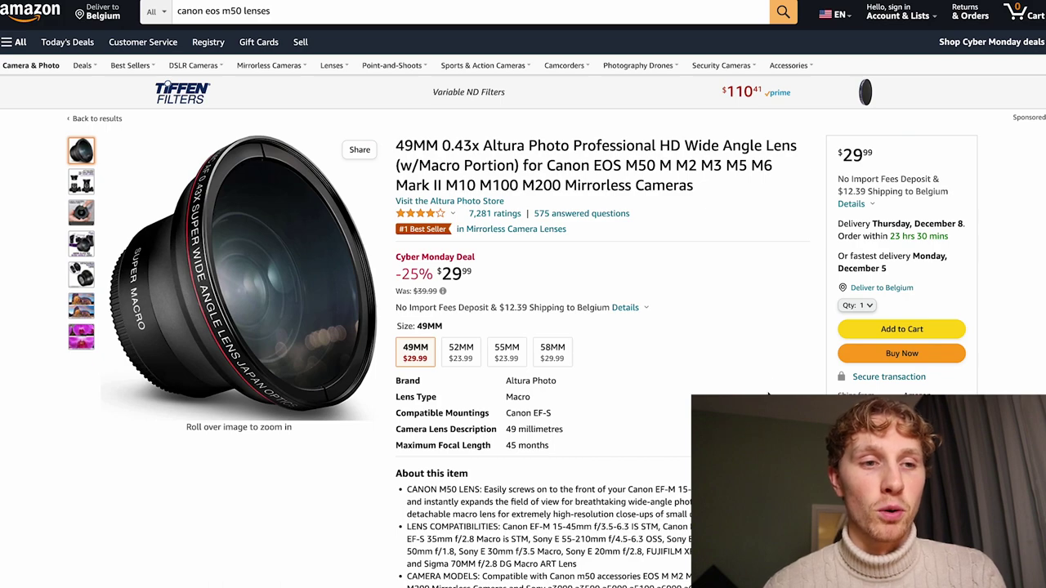
left_click_drag(704, 186, 441, 215)
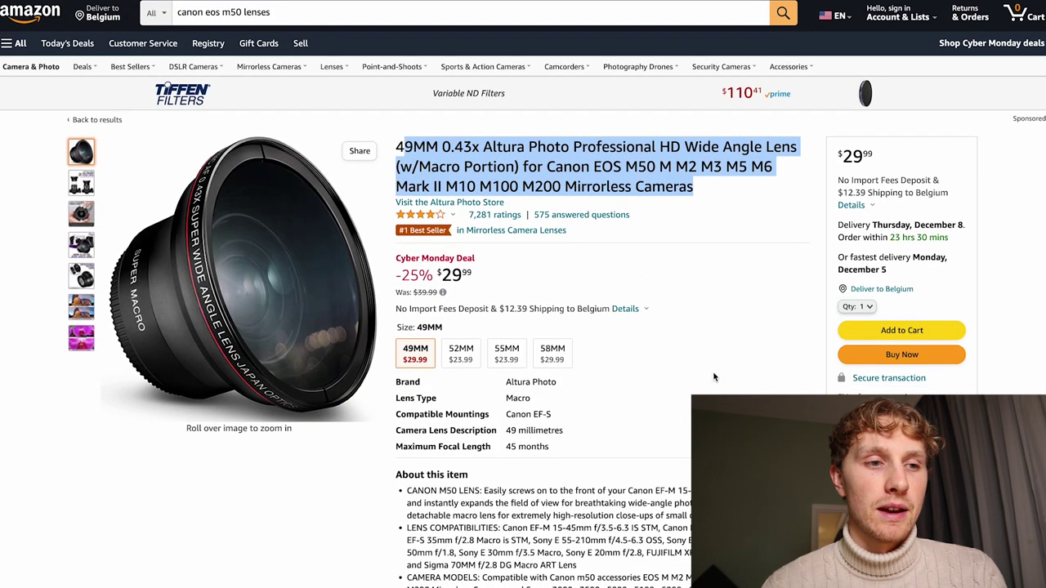
left_click(713, 377)
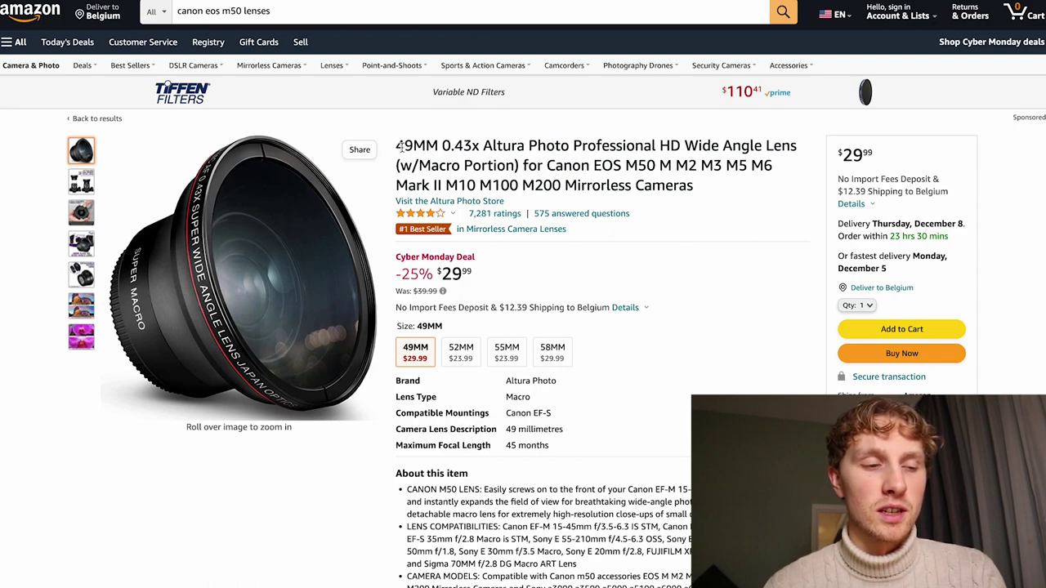
left_click_drag(397, 147, 547, 158)
scroll(586, 258, "down", 3)
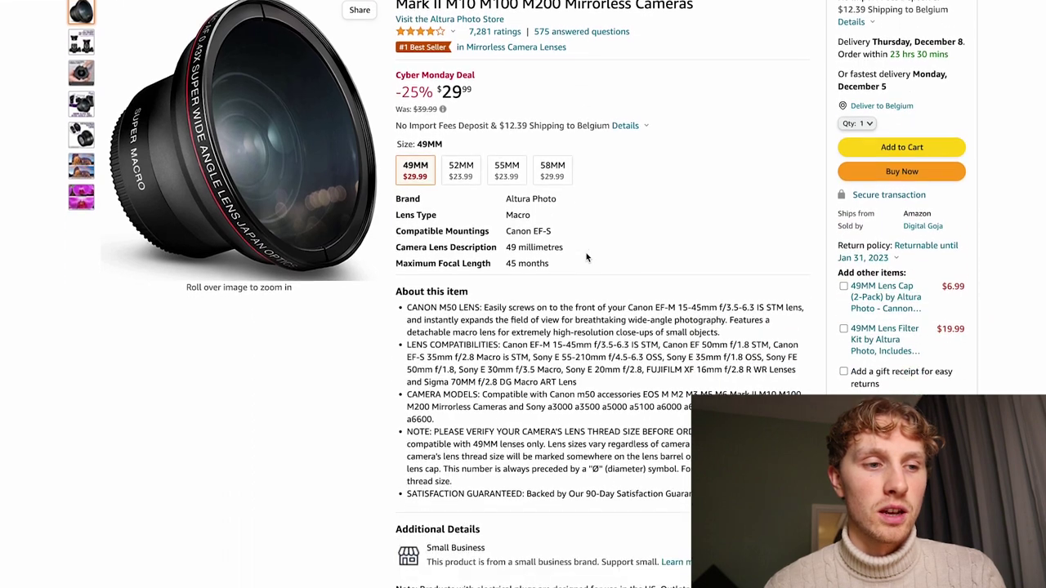
left_click_drag(400, 286, 572, 472)
triple_click(531, 434)
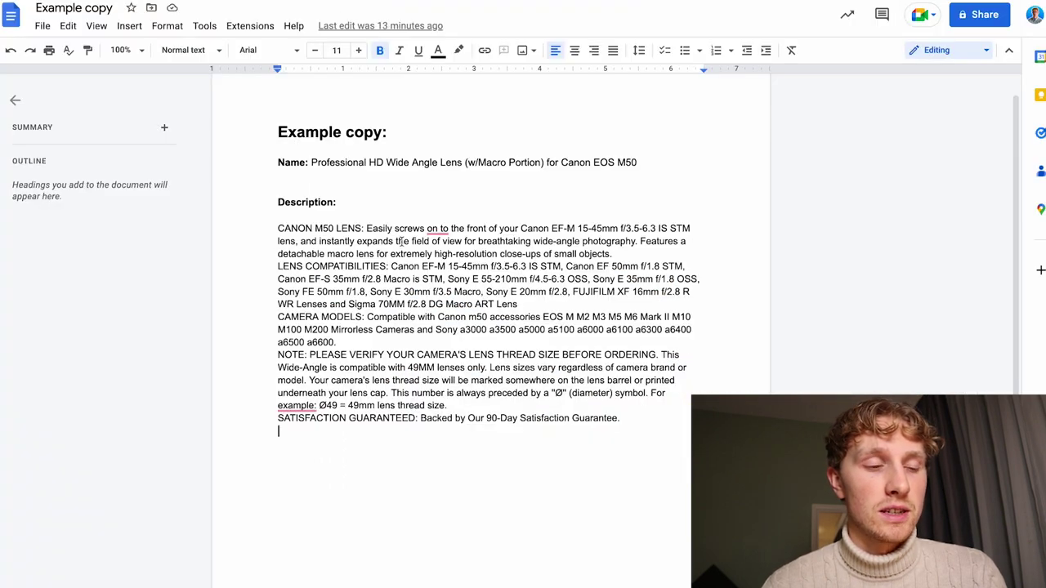
In the Google Docs file "Example copy", copy the product name "Professional HD Wide Angle Lens (w/Macro Portion) for Canon EOS M50"
scroll(333, 218, "up", 1)
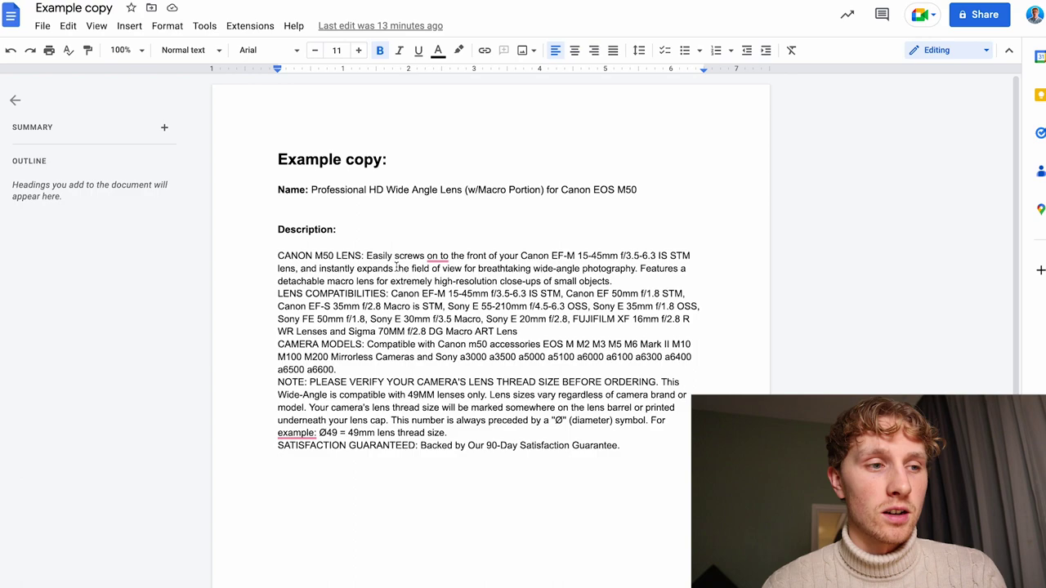
left_click(311, 191)
left_click(641, 189)
left_click_drag(641, 190, 311, 191)
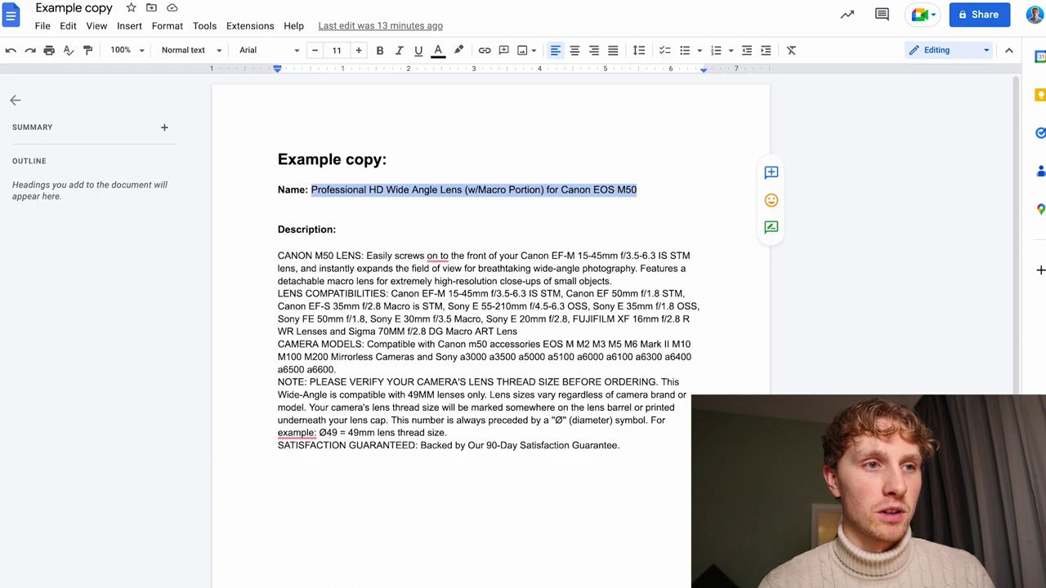
Switch to Copy.ai, create a new project and choose the Facebook Primary Text tool from Digital Ad Copy
key("ctrl+Tab")
left_click(354, 209)
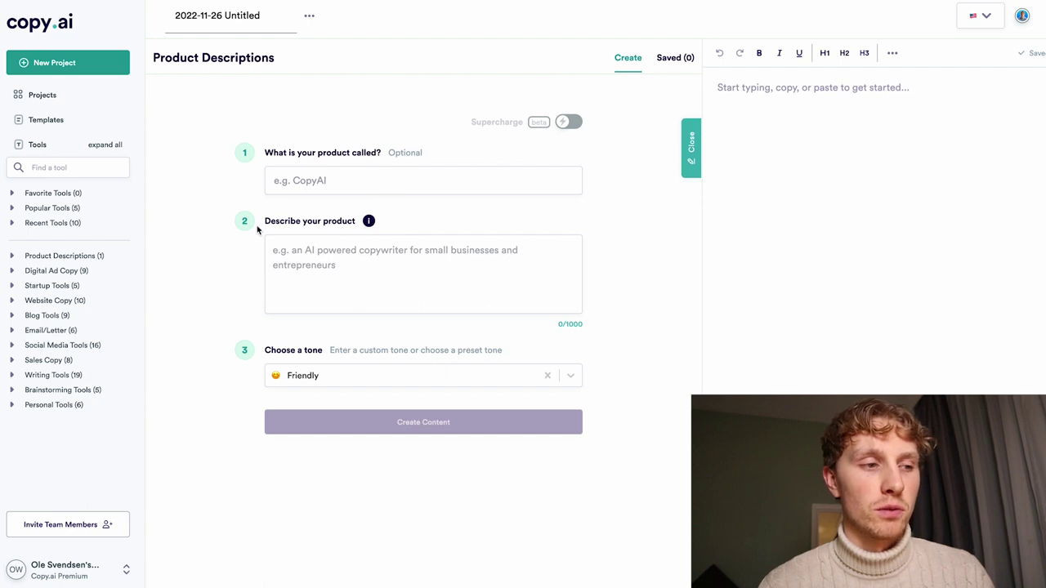
left_click(12, 271)
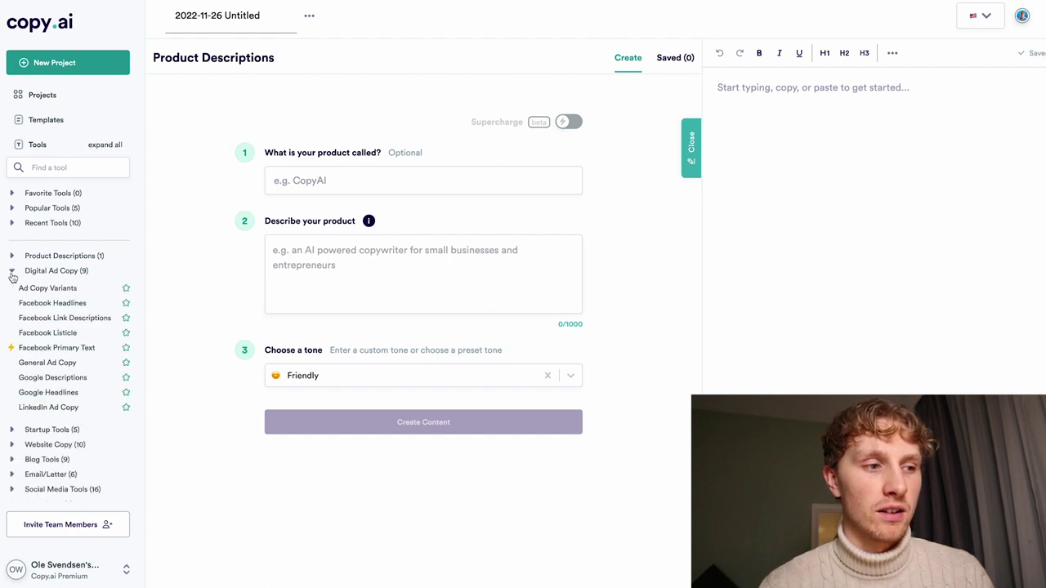
left_click(82, 351)
Enter "Professional HD Wide Angle Lens (w/Macro Portion) for Canon EOS M50" as the product name and paste the full lens description
left_click(320, 184)
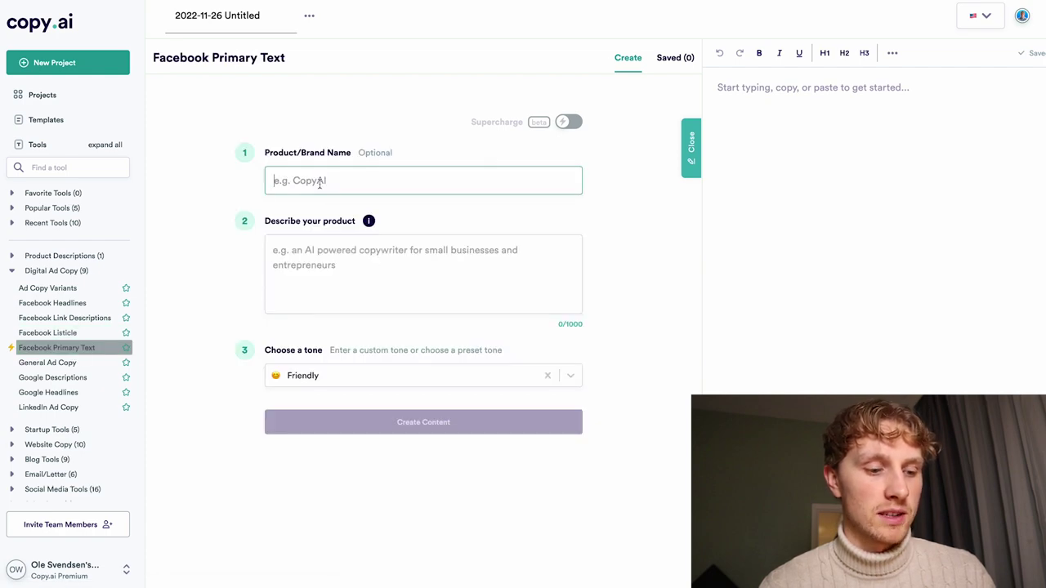
type("Professional HD Wide Angle Lens (w/Macro Portion) for Canon EOS M6II")
left_click(384, 247)
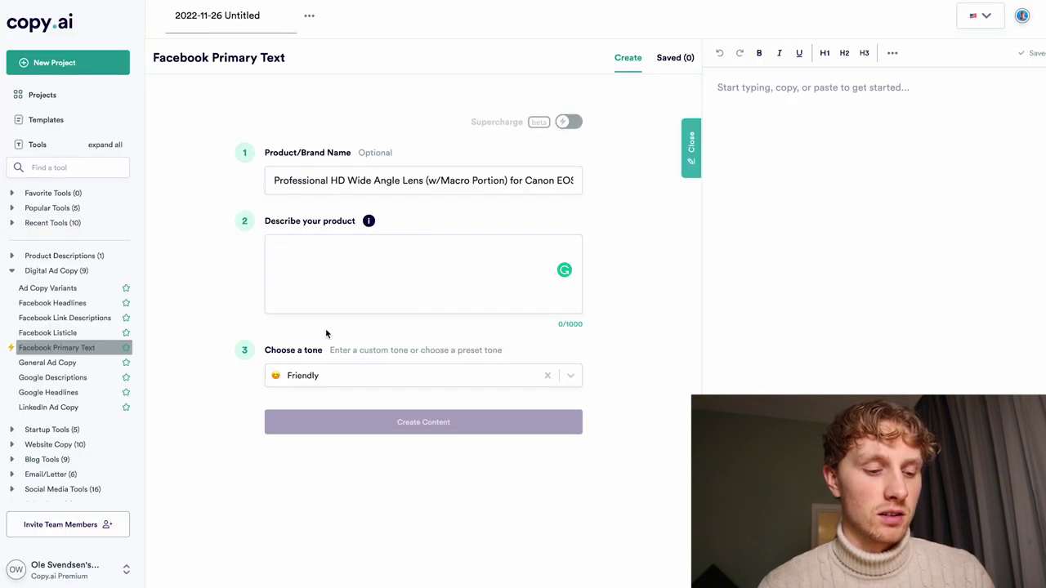
type("CANON M50 LENS: Easily screws on to the front of your Canon EF-M 15-45mm f/3.5-6.3 IS STM lens, and instantly expands the field of view for breathtaking wide-angle photography. Features a detachable macro lens for extremely high-resolution close-ups of small objects. LENS COMPATIBILITIES: Canon EF-M 15-45mm f/3.5-6.3 IS STM, Canon EF 50mm f/1.8 STM, Canon EF-S 35mm f/2.8 Macro is STM, Sony E 55-210mm f/4.5-6.3 OSS, Sony E 35mm f/1.8 OSS, Sony FE 50mm f/1.8, Sony E 30mm f/3.5 Macro, Sony E 20mm f/2.8, FUJIFILM XF 16mm f/2.8 R WR Lenses and Sigma 70MM f/2.8 DG Macro ART Lens CAMERA MODELS: Compatible with Canon m50 accessories EOS M M2 M3 M5 M6 Mark II M10 M100 M200 Mirrorless Cameras and Sony a3000 a3500 a5000 a5100 a6000 a6100 a6300 a6400 a6500 a6600. NOTE: PLEASE VERIFY YOUR CAMERA'S LENS THREAD SIZE BEFORE ORDERING. This Wide-Angle is compatible with 49MM lenses only. Lens sizes vary regardless of camera brand or model. Your camera's lens thread size will be marked somewhere on the lens barrel or printed underneath your lens cap. This number is always preceded by a \"Ø\" (diameter) symbol. For example: Ø49 = 49mm lens thread size. SATISFACTION GUARANTEED: Backed by Our 90-Day Satisfaction Guarantee.")
scroll(452, 425, "down", 2)
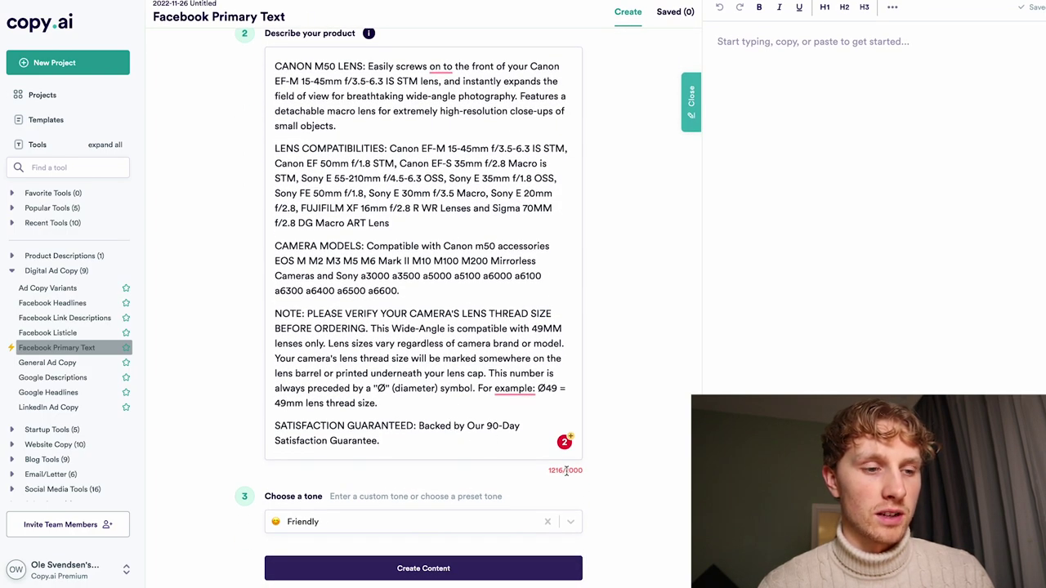
Delete the NOTE paragraph about verifying the lens thread size from the product description and check the remaining paragraphs
left_click_drag(378, 404, 250, 320)
key("BackSpace")
key("BackSpace")
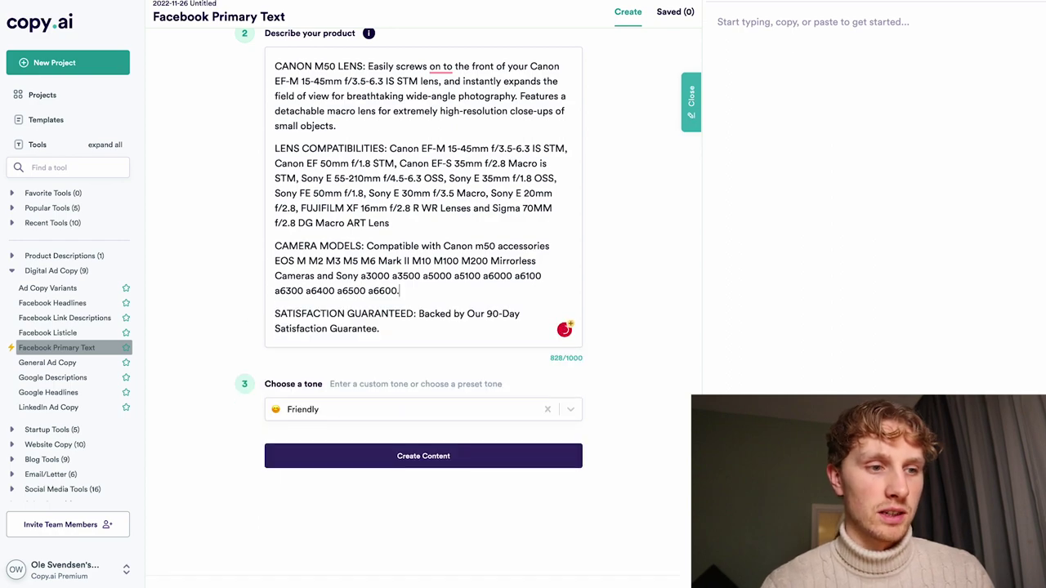
left_click(440, 333)
scroll(440, 333, "up", 2)
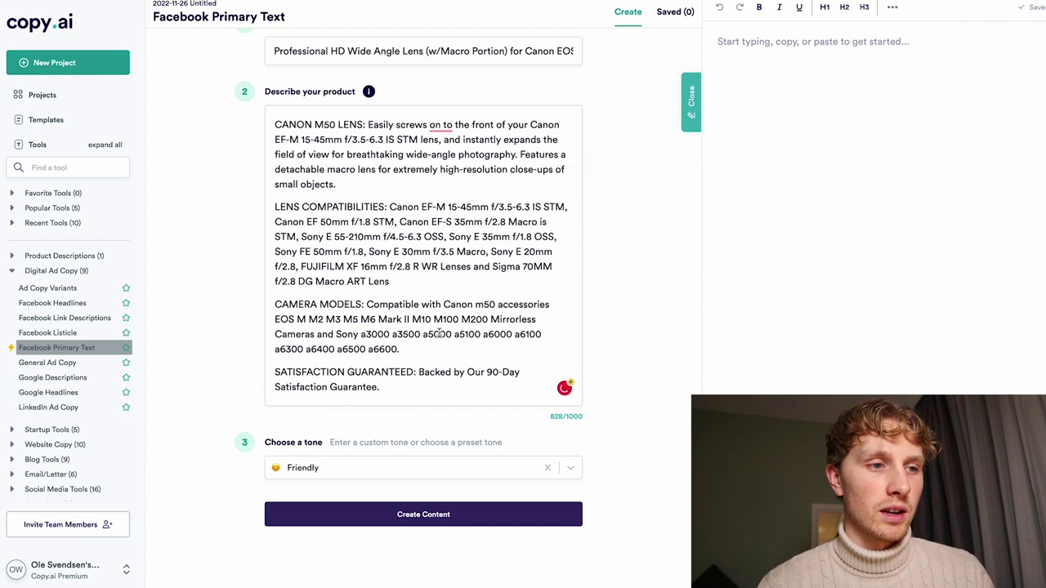
left_click_drag(456, 363, 276, 138)
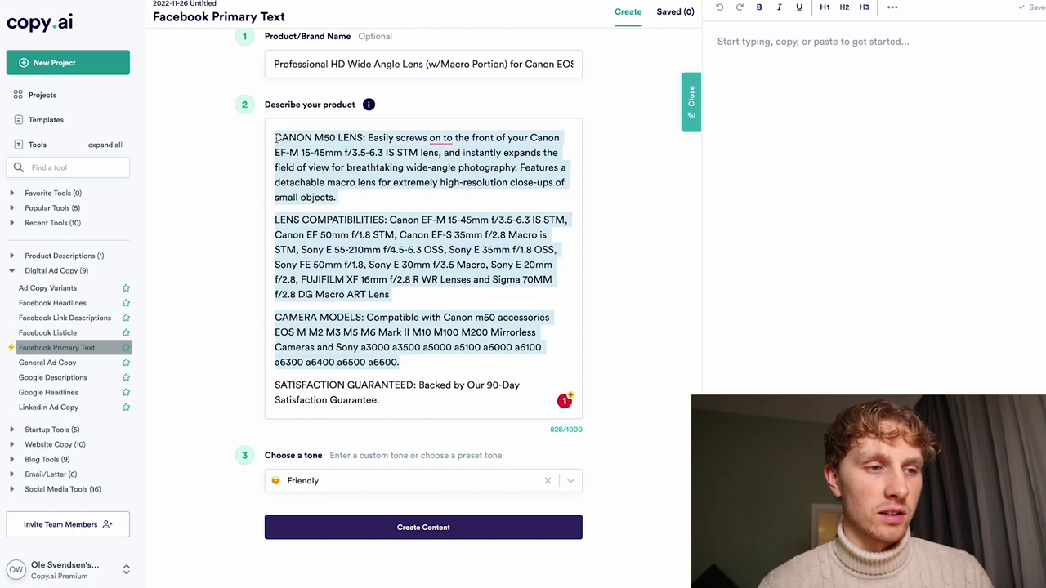
left_click(418, 370)
left_click_drag(403, 409, 270, 388)
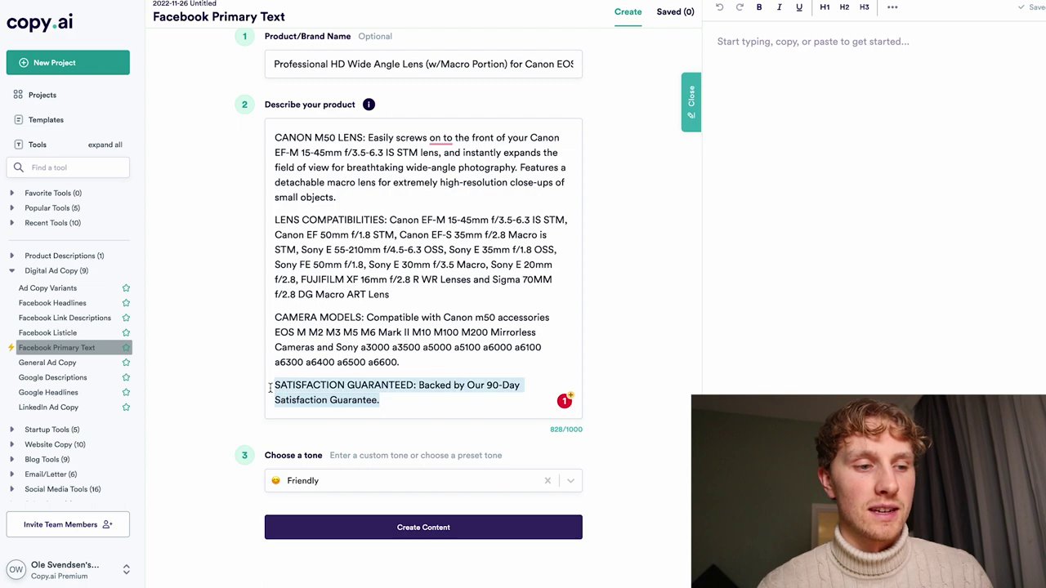
Set the tone to Persuasive and generate the Facebook primary text
left_click(392, 480)
scroll(355, 376, "down", 1)
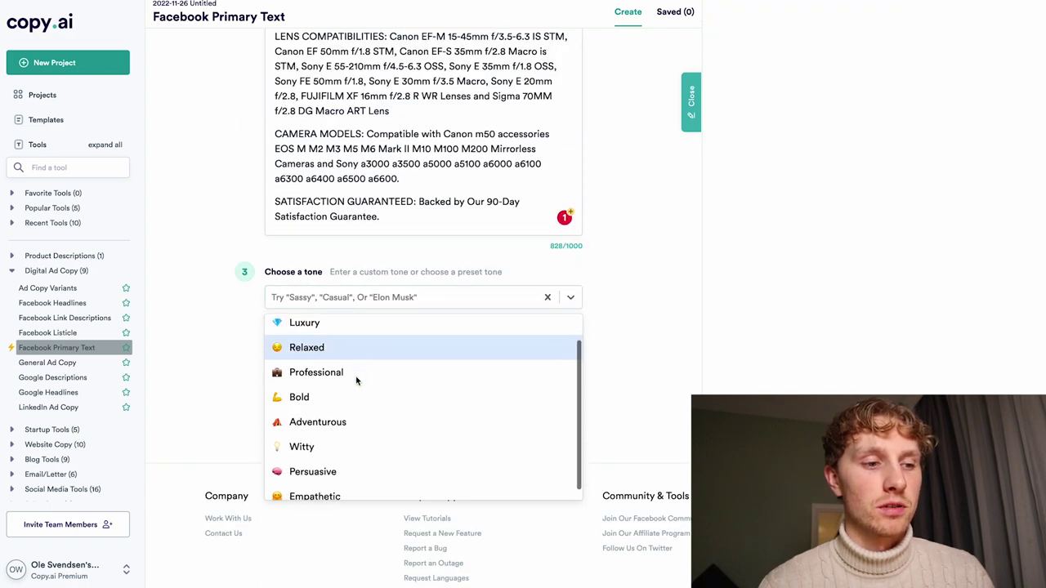
scroll(351, 447, "down", 1)
left_click(351, 451)
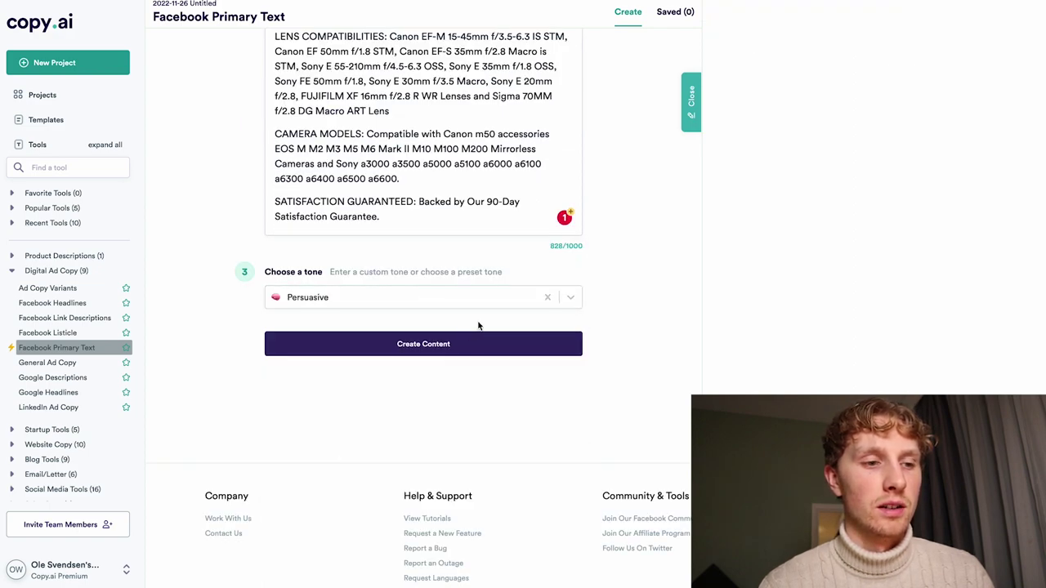
left_click(444, 344)
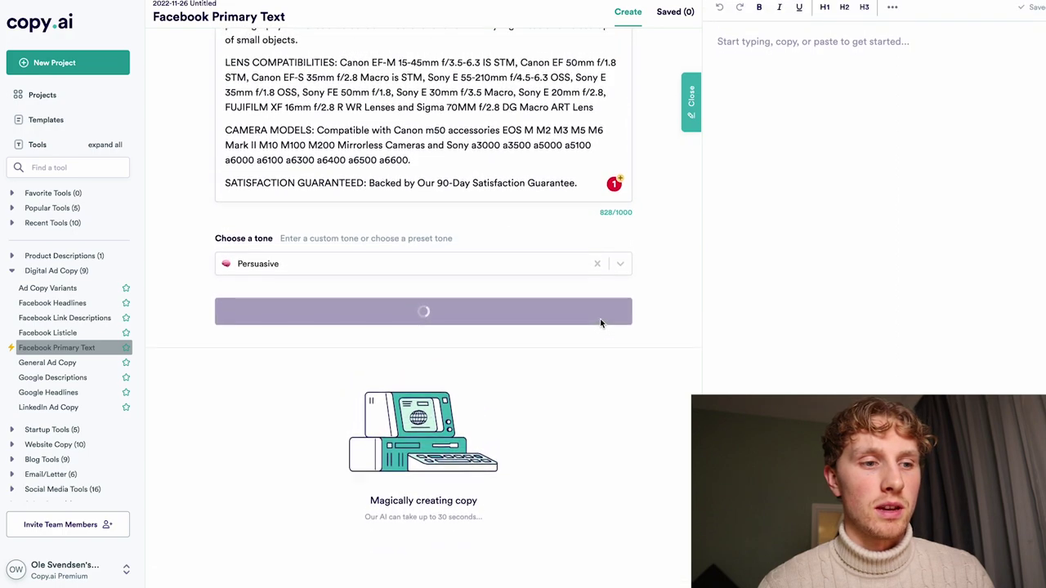
Read through the generated Facebook primary text variants and compare their wording for the Canon M50 lens
scroll(601, 322, "up", 2)
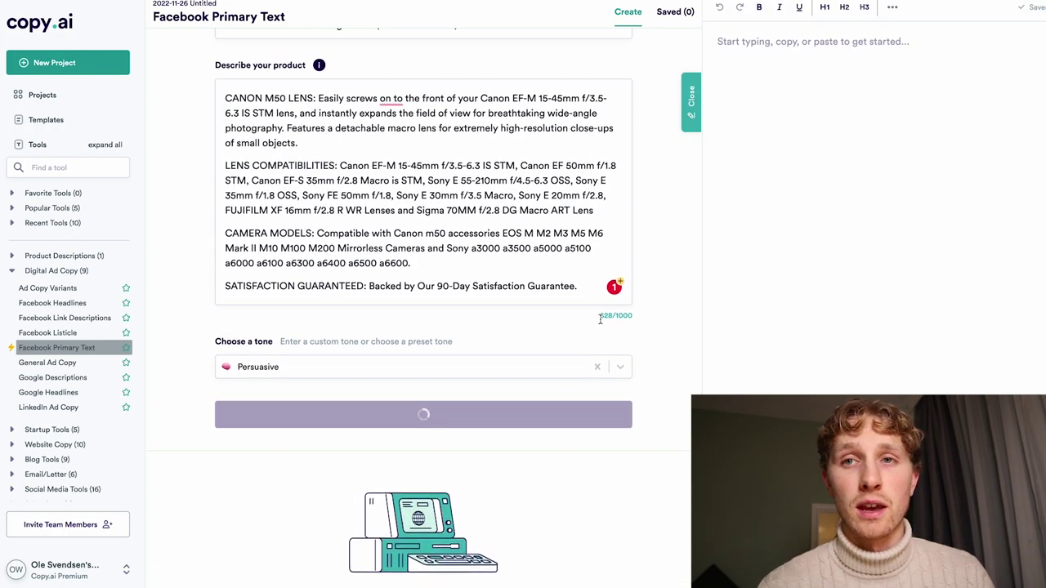
scroll(600, 321, "down", 2)
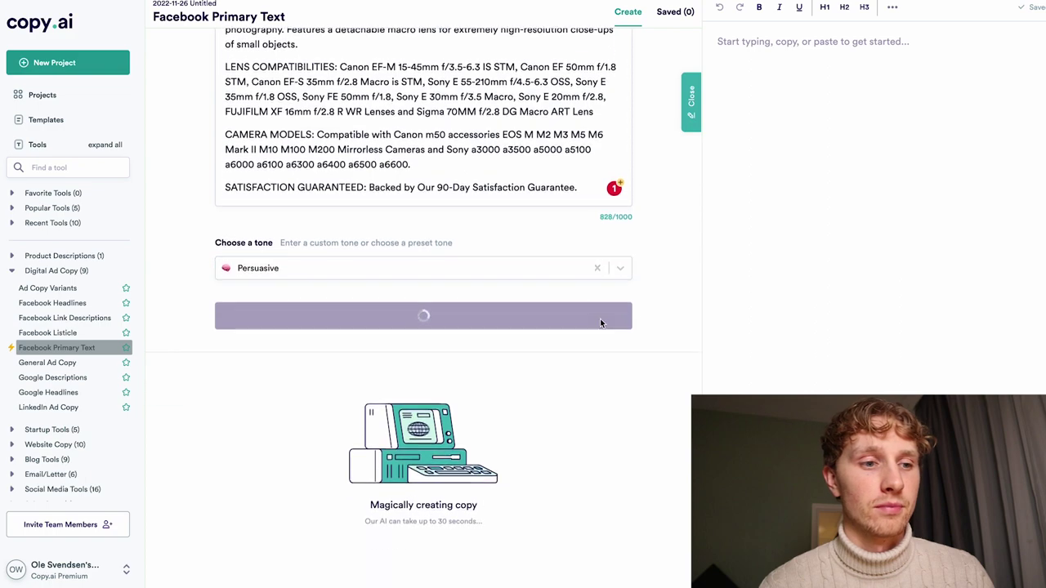
scroll(600, 323, "down", 3)
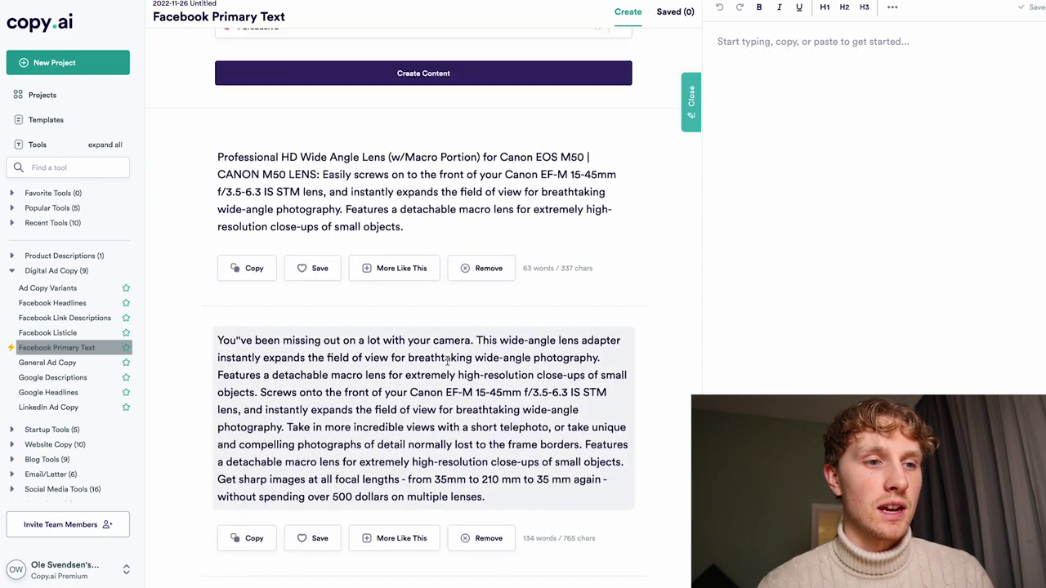
scroll(511, 319, "down", 2)
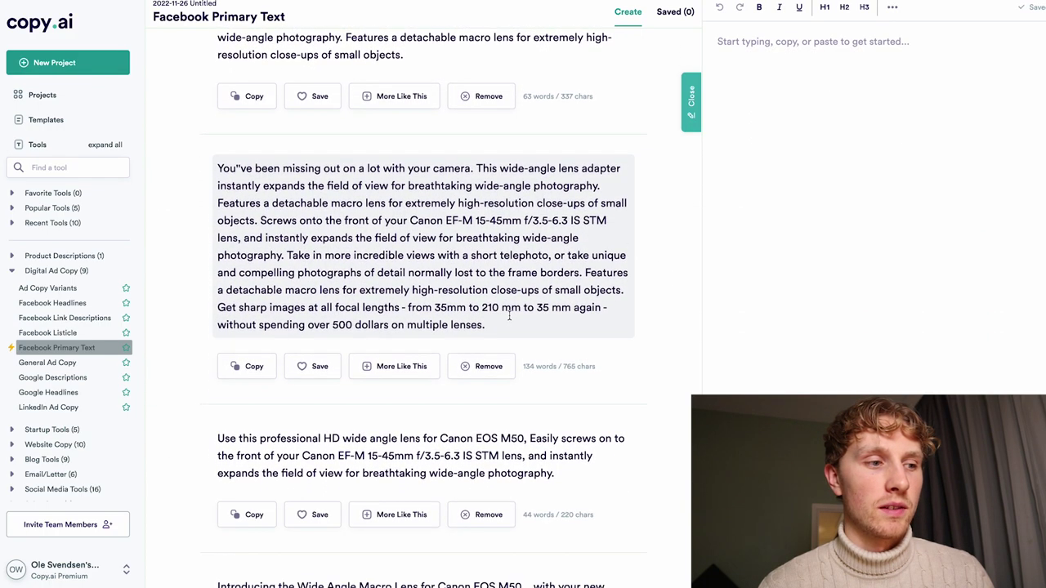
scroll(509, 317, "down", 5)
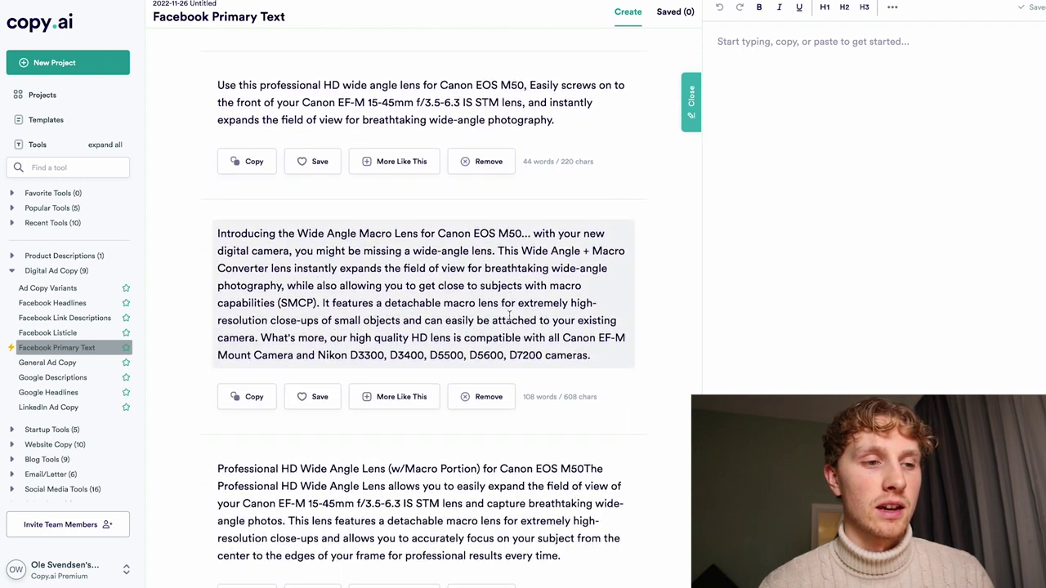
scroll(509, 317, "down", 3)
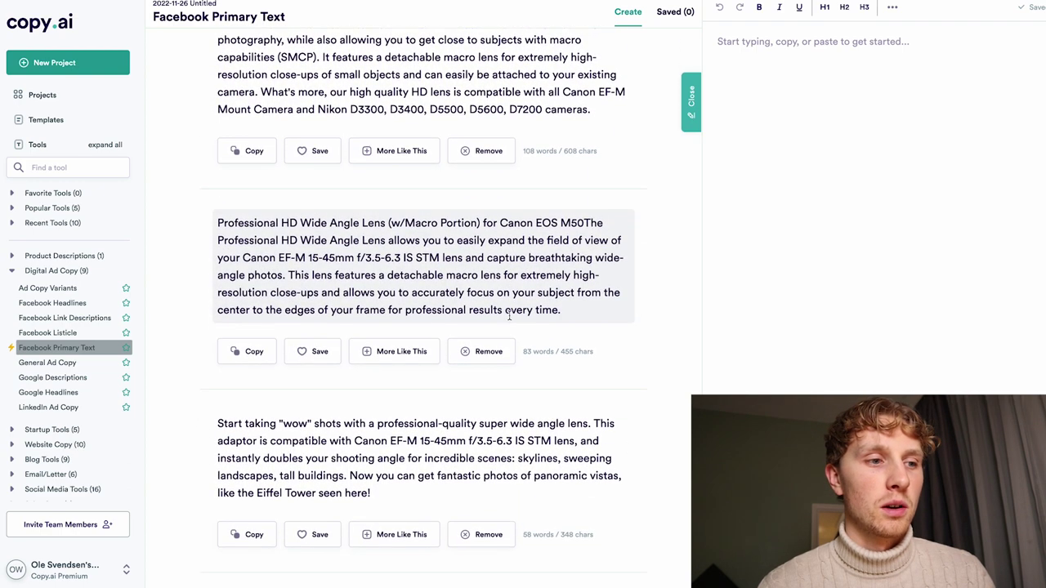
scroll(380, 327, "down", 1)
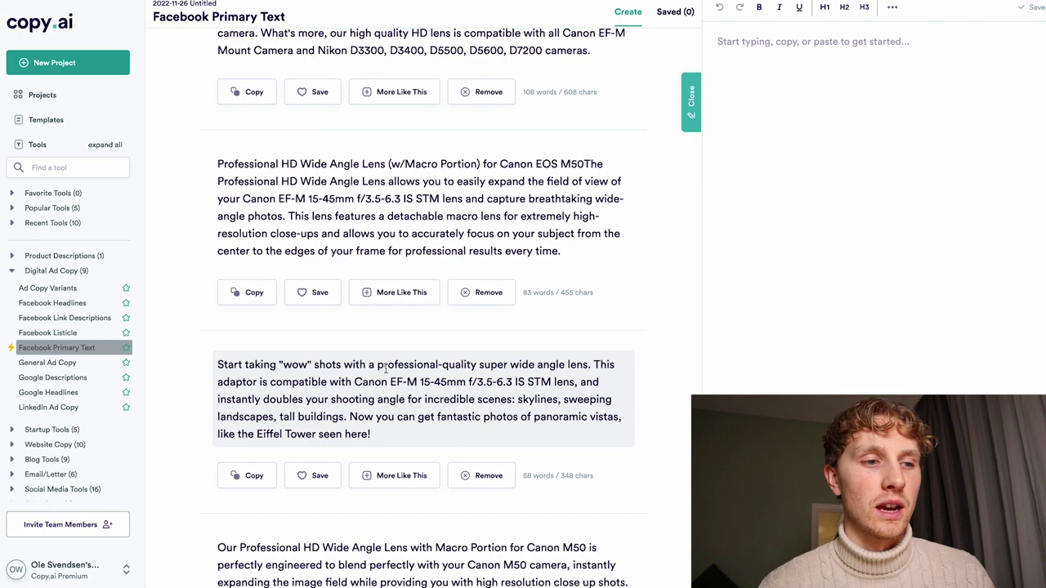
scroll(385, 368, "down", 1)
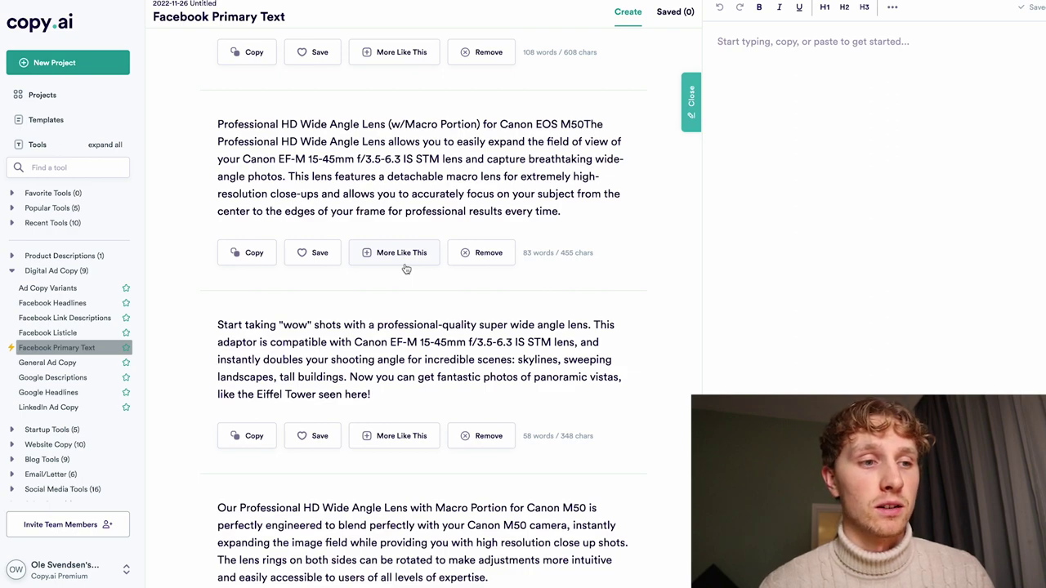
scroll(411, 278, "down", 1)
scroll(410, 278, "down", 2)
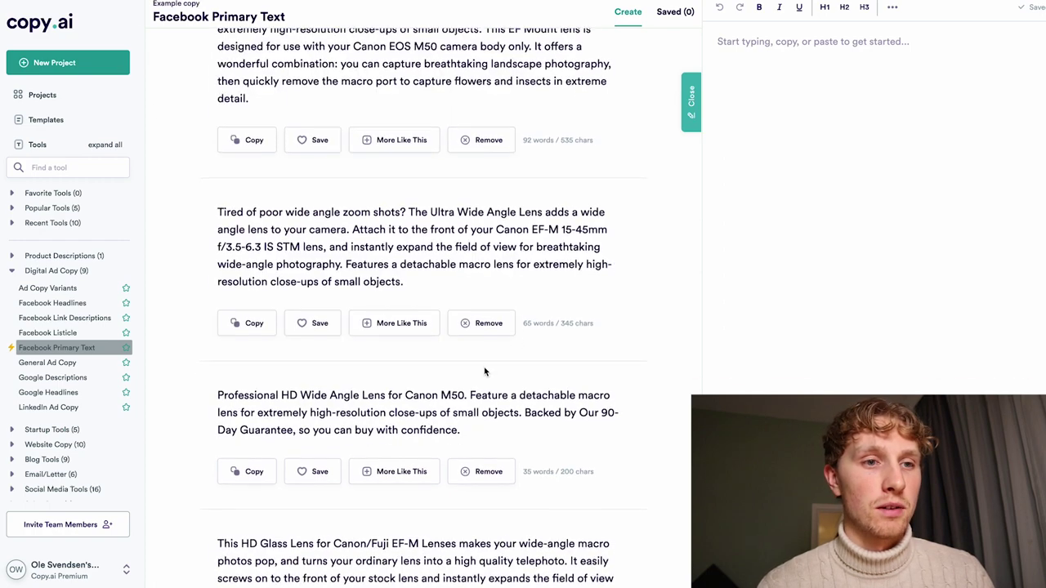
Copy the hook "Tired of poor wide angle zoom shots?" from its generated variant into the project's text editor
scroll(484, 372, "up", 1)
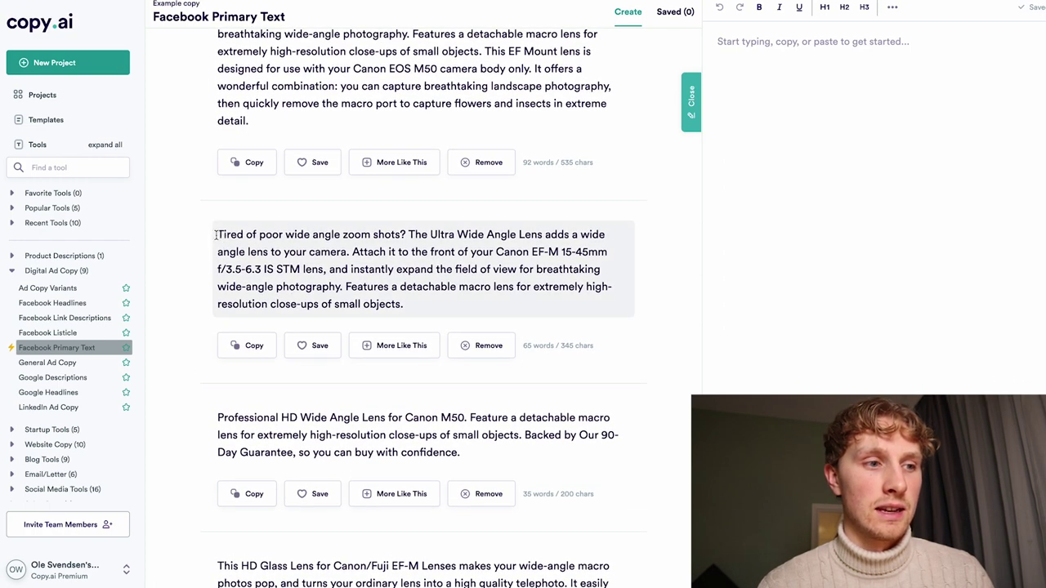
left_click_drag(216, 234, 406, 235)
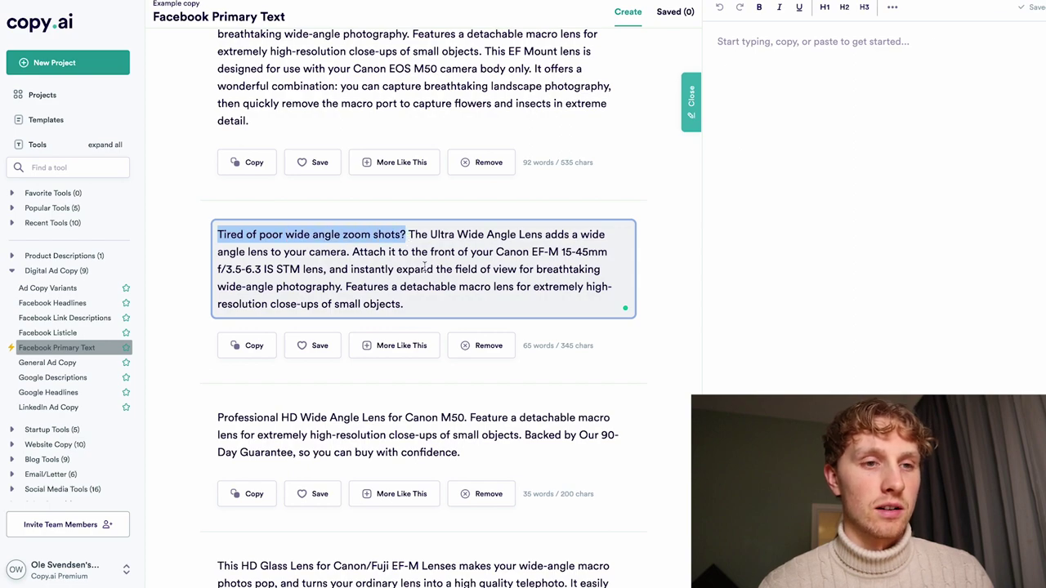
key("ctrl+c")
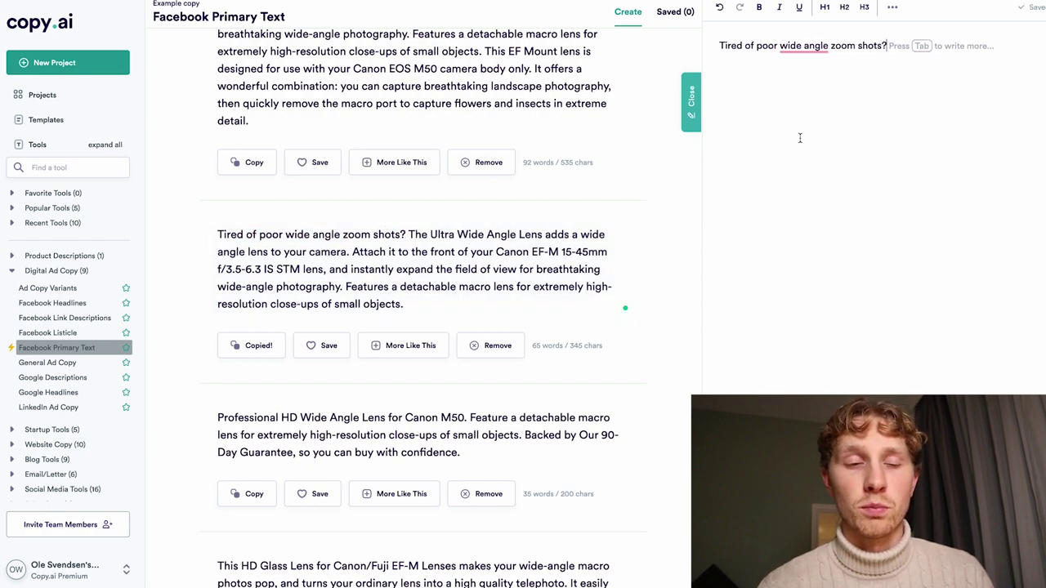
left_click(414, 234)
scroll(445, 274, "down", 2)
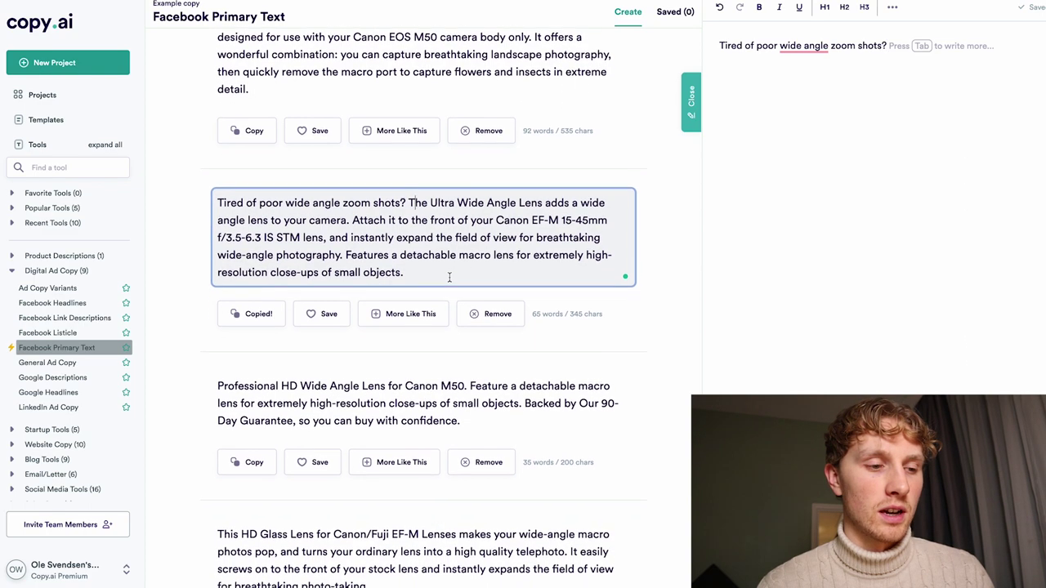
Append the whole generated variant beginning "Professional HD Wide Angle Lens for Canon M50" to the hook in the text editor, separated by a space
scroll(449, 282, "down", 1)
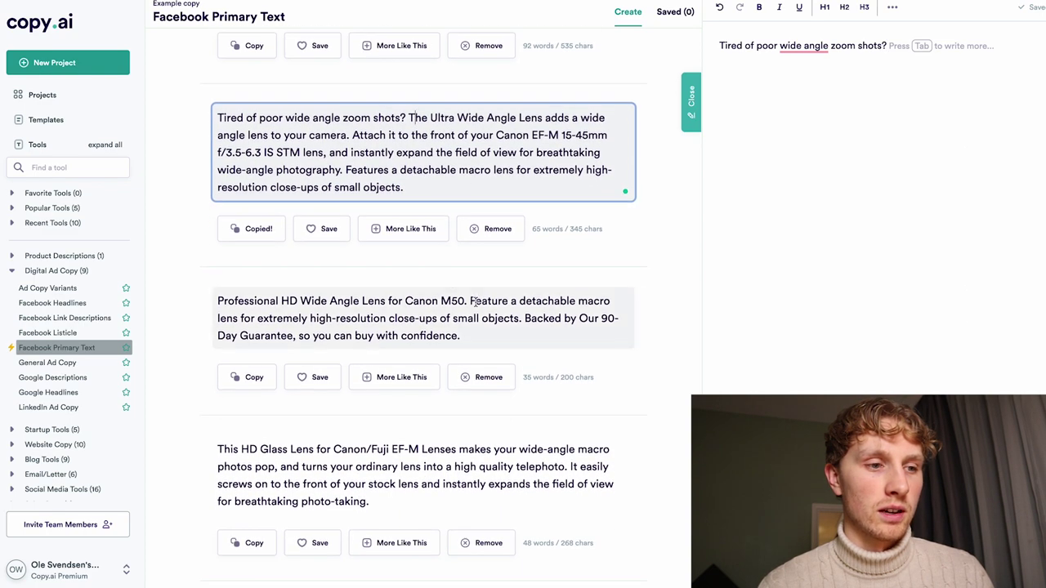
scroll(472, 301, "down", 3)
scroll(477, 409, "up", 4)
left_click(479, 429)
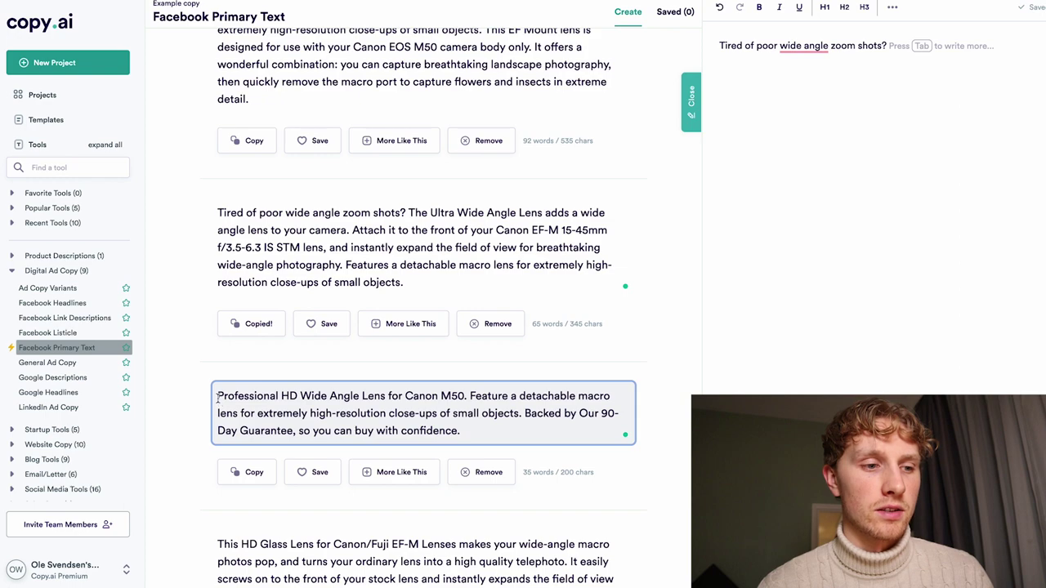
left_click_drag(217, 401, 462, 434)
key("ctrl+c")
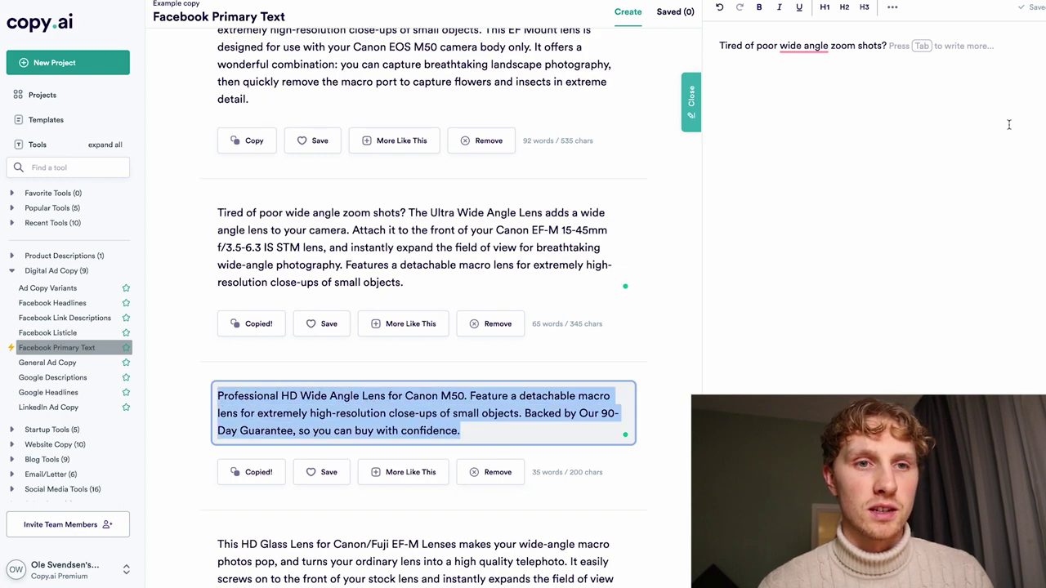
left_click(961, 51)
key("ctrl+v")
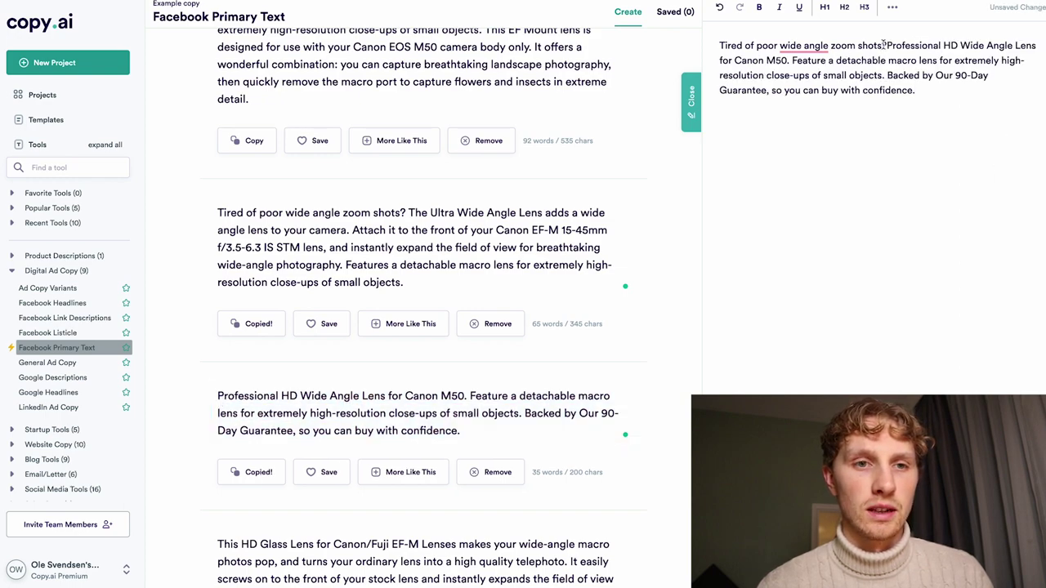
left_click(886, 46)
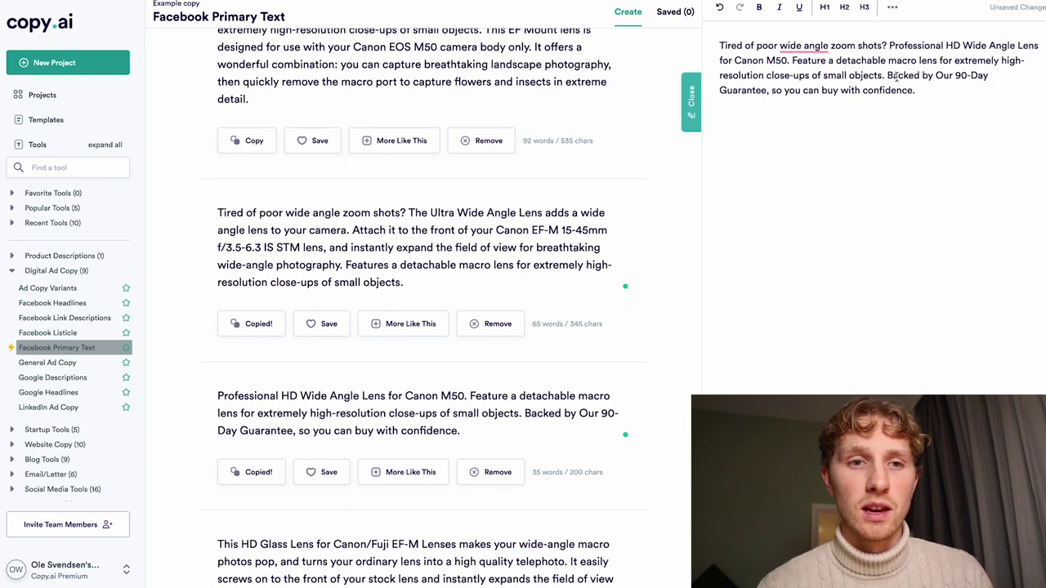
Review the assembled ad text in the editor, highlighting the 90-Day Guarantee sentence and the complete paragraph
left_click_drag(887, 75, 934, 91)
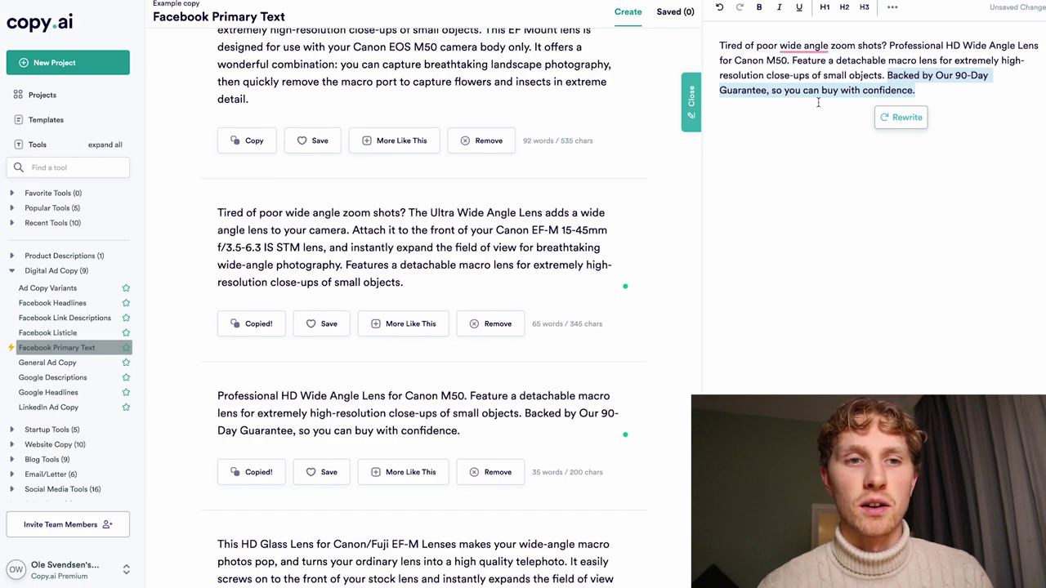
left_click(933, 92)
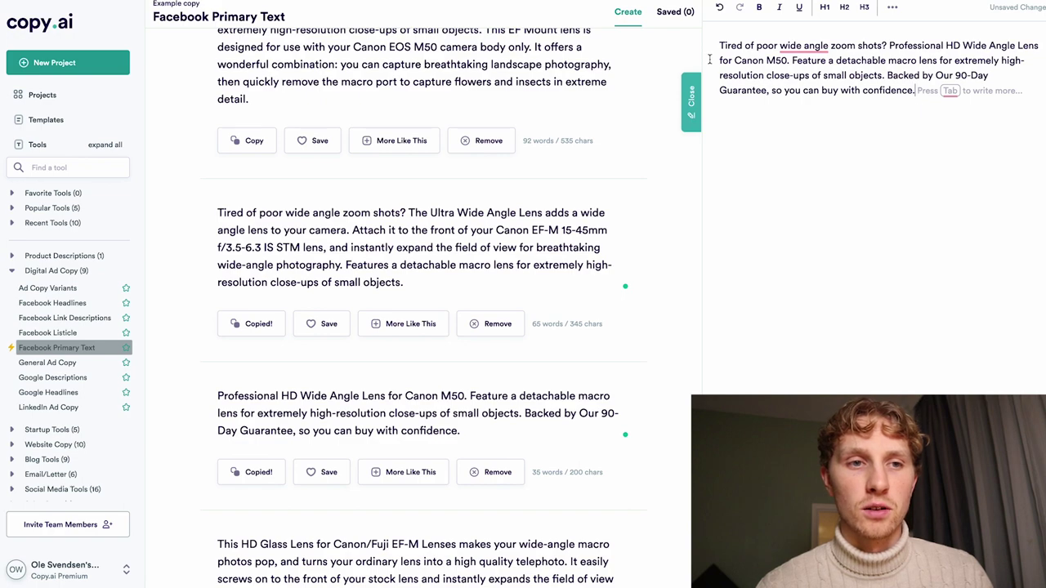
left_click_drag(722, 46, 919, 91)
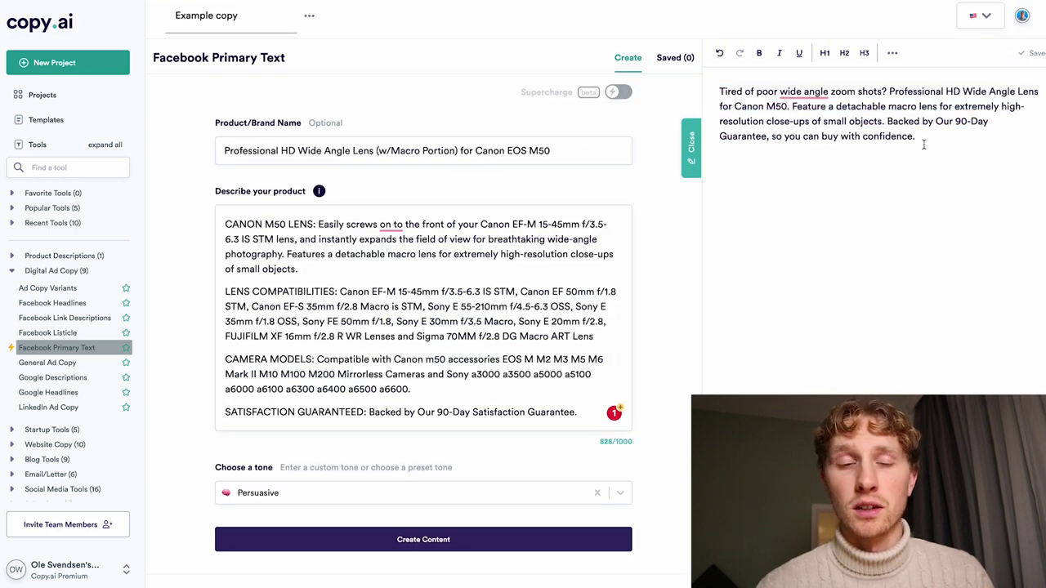
left_click_drag(924, 145, 715, 91)
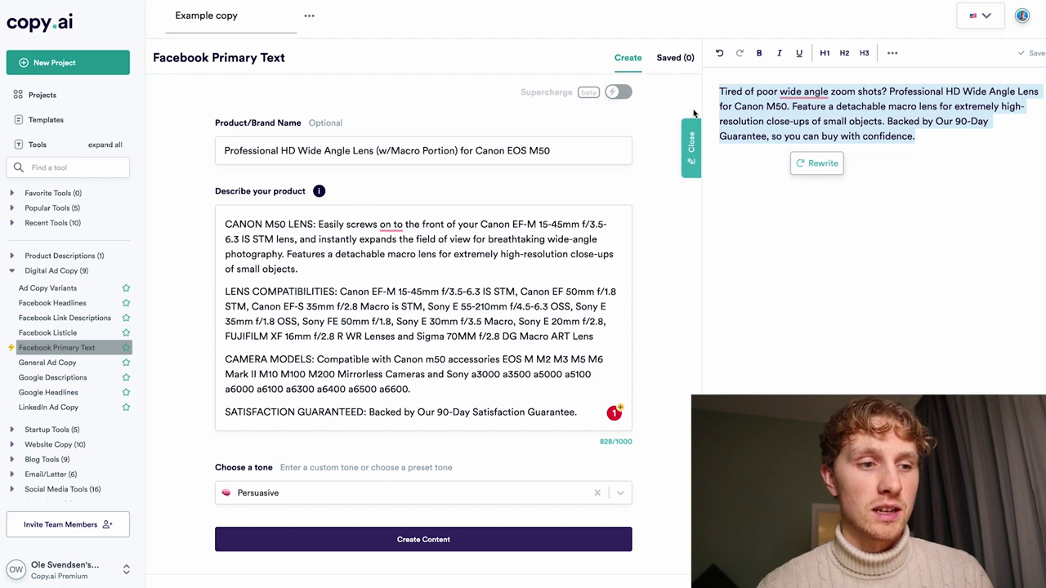